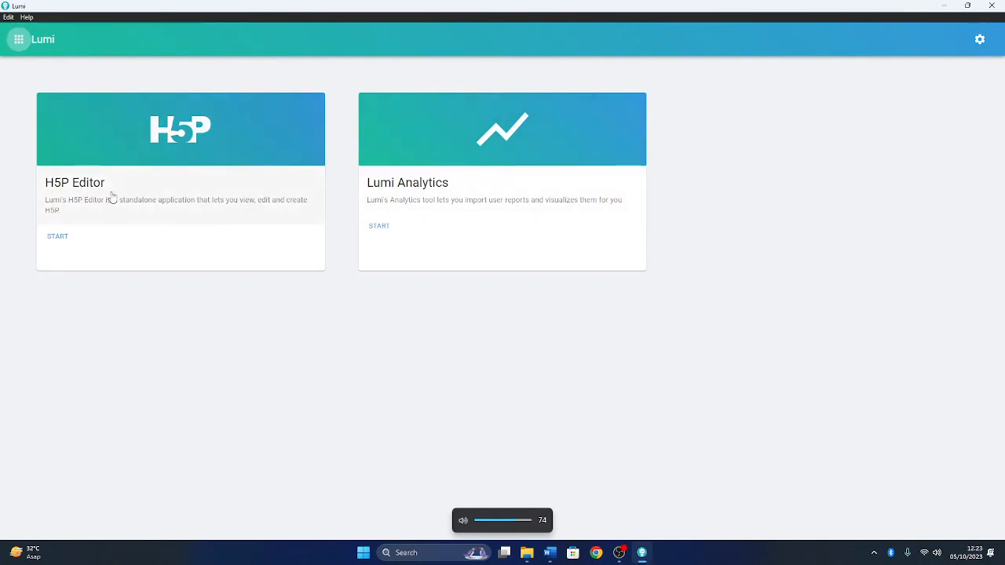
- Start the H5P Editor and create new content of the type Fill in the Blanks
left_click(59, 236)
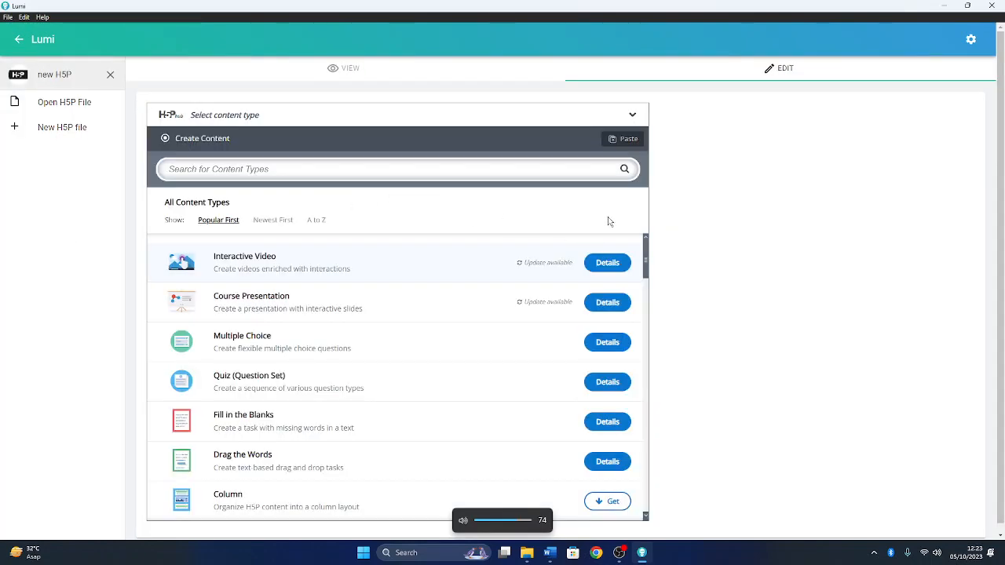
scroll(548, 215, "down", 1)
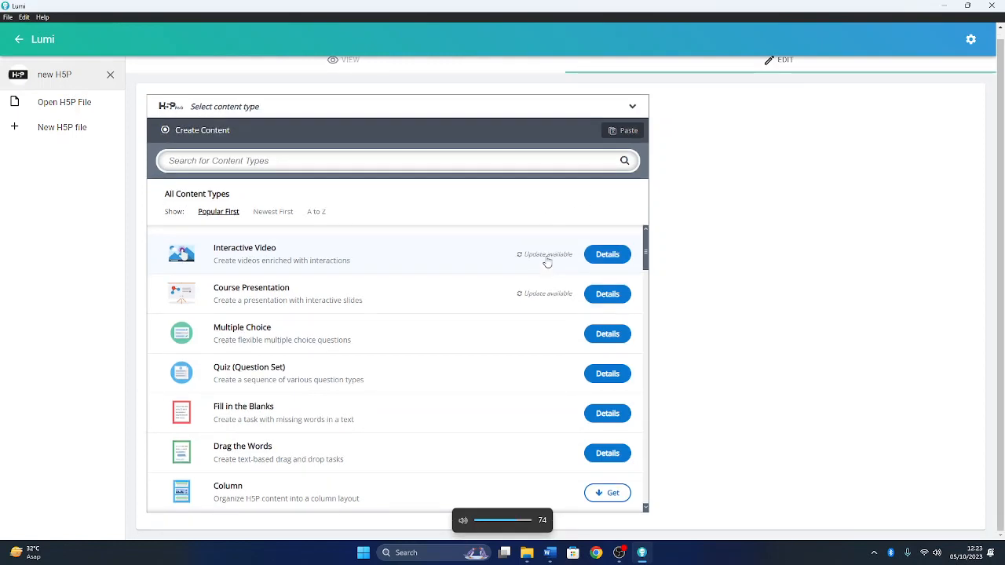
scroll(547, 261, "down", 6)
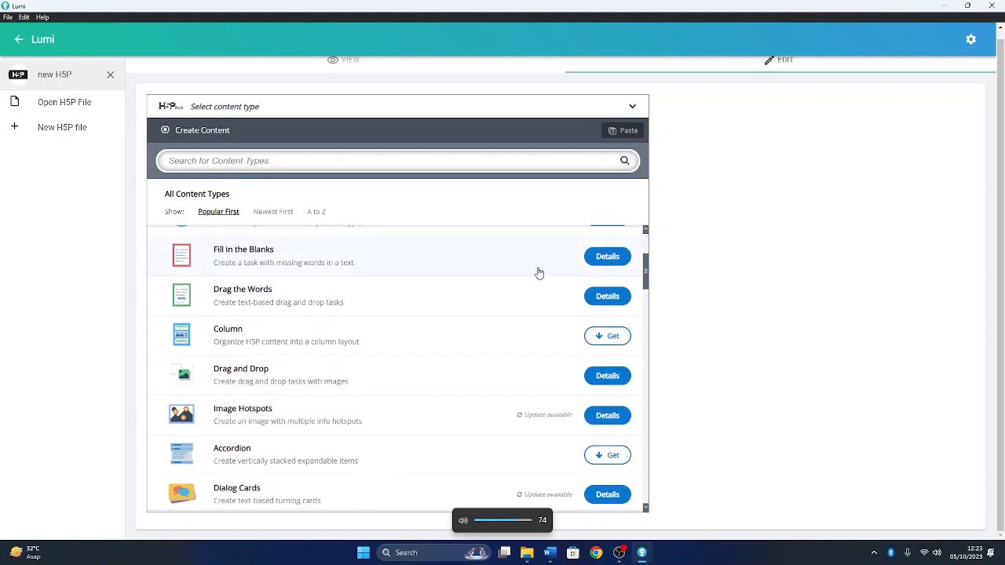
scroll(523, 302, "up", 6)
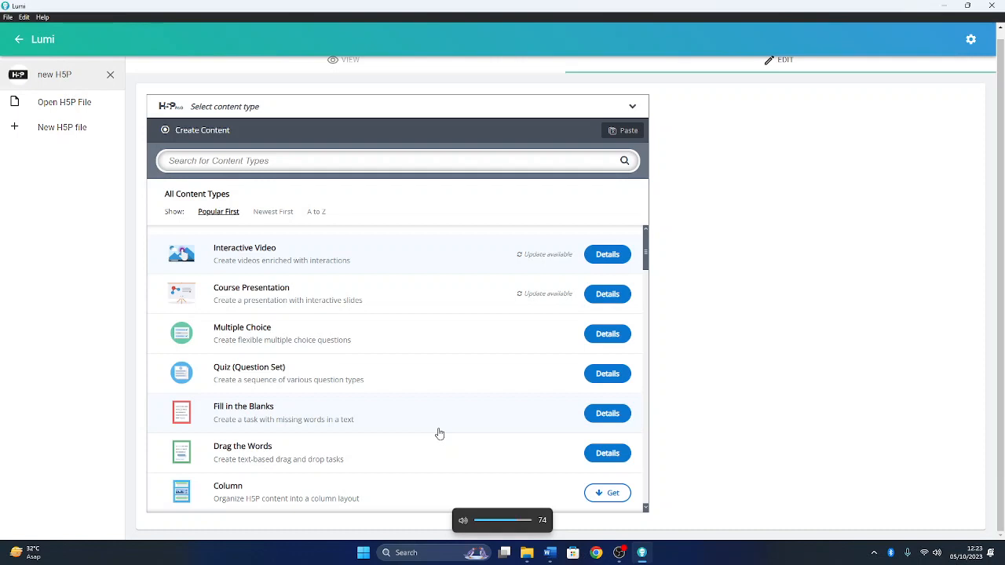
left_click(602, 419)
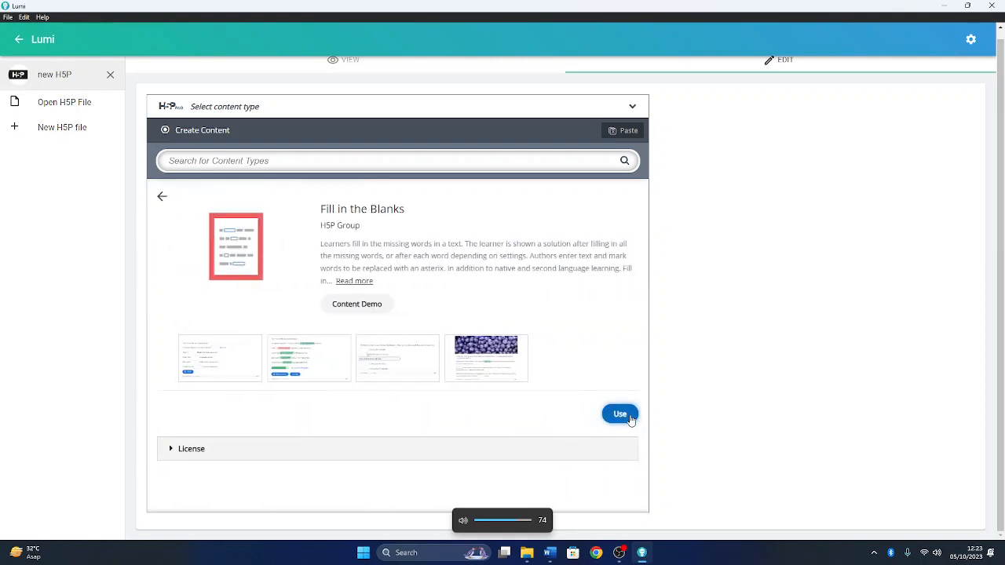
left_click(630, 419)
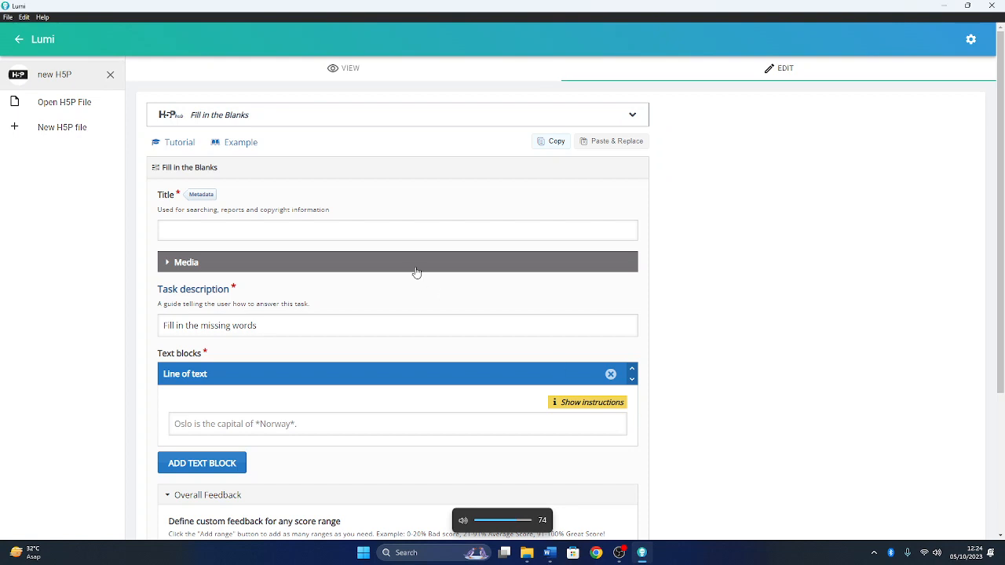
- Title the activity "Fill the Blank" and open its task description for editing
left_click(400, 233)
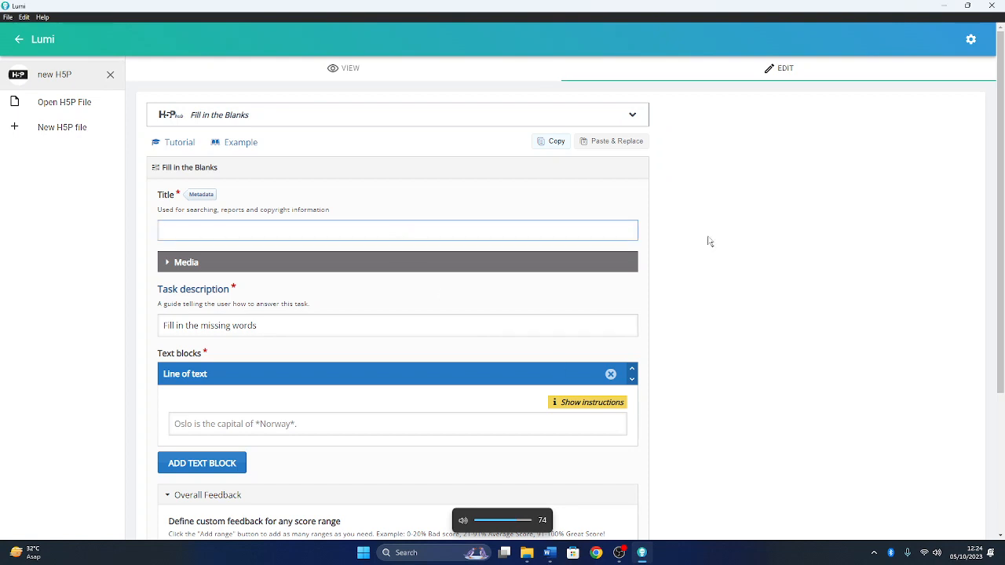
type("Fill the Blank")
left_click(428, 336)
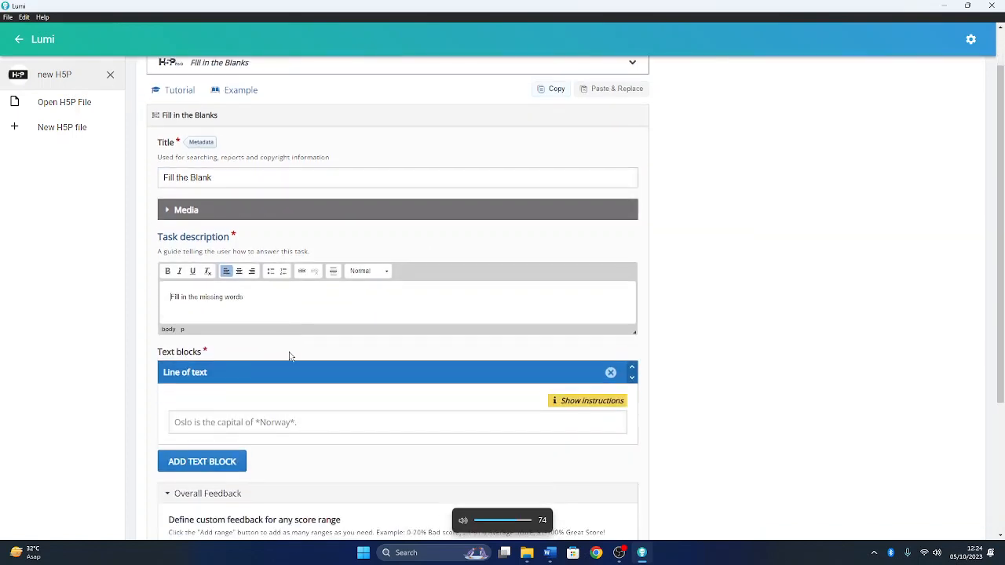
scroll(295, 355, "down", 2)
- Enter "Hardy went to the *zoo* to animals" in the first text block, with asterisks marking "zoo" as the blank
left_click(309, 372)
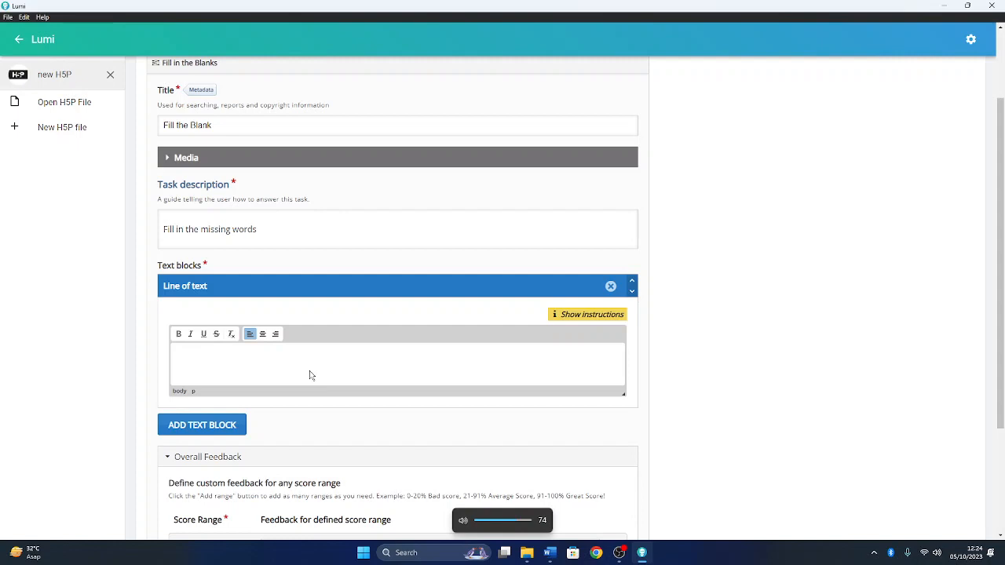
type("Hardy went to the z")
type("zo")
key("BackSpace")
key("BackSpace")
type("zoo to se")
key("BackSpace")
type("adn")
key("BackSpace")
type("nimals")
type("*zoo")
type("*")
- Add a second text block reading "Yesterday was raining, so Janet did not *go* to schoool", with "go" marked as the blank
scroll(309, 375, "down", 3)
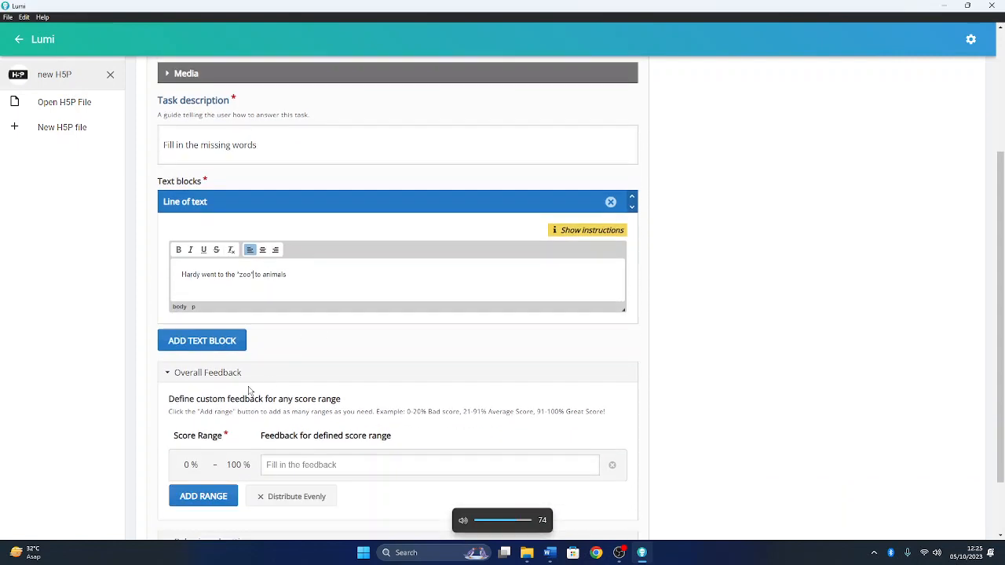
left_click(210, 326)
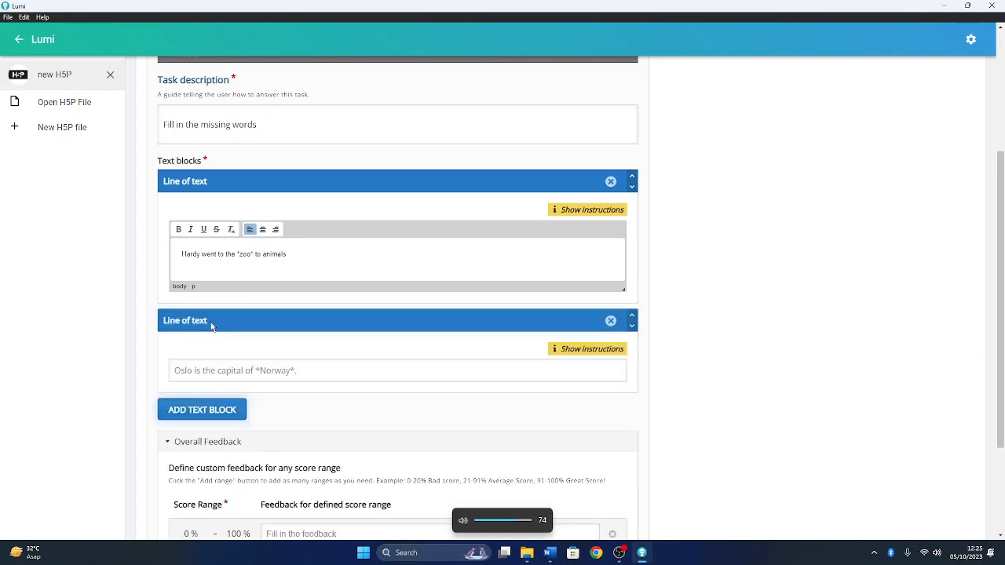
left_click(295, 369)
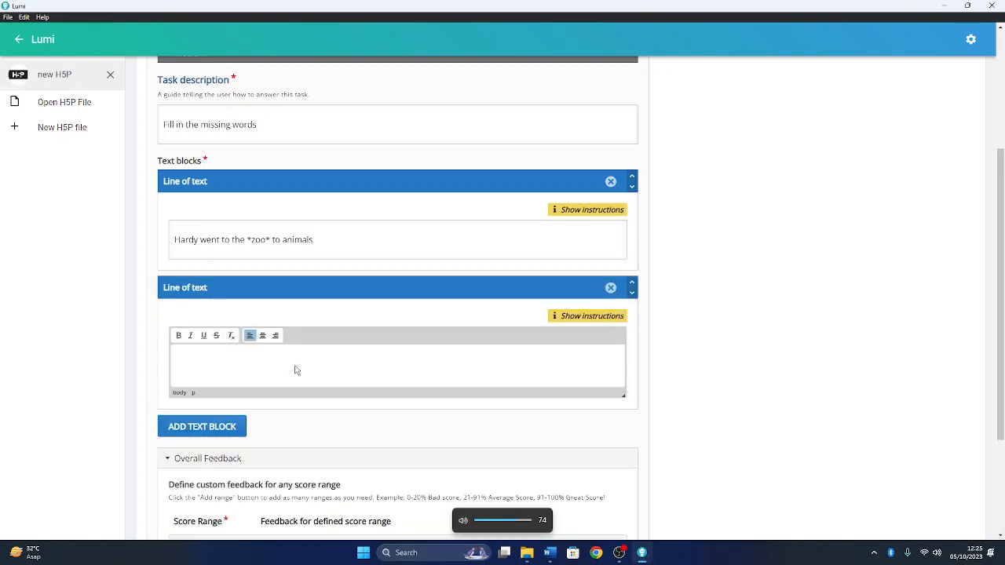
type("Yes")
type("terday")
type(" was ra")
type("i")
type("ning")
type(", so")
type(" Janet")
type(" did")
type(" no")
type("t go the")
key("BackSpace")
key("BackSpace")
key("BackSpace")
key("BackSpace")
type("to school")
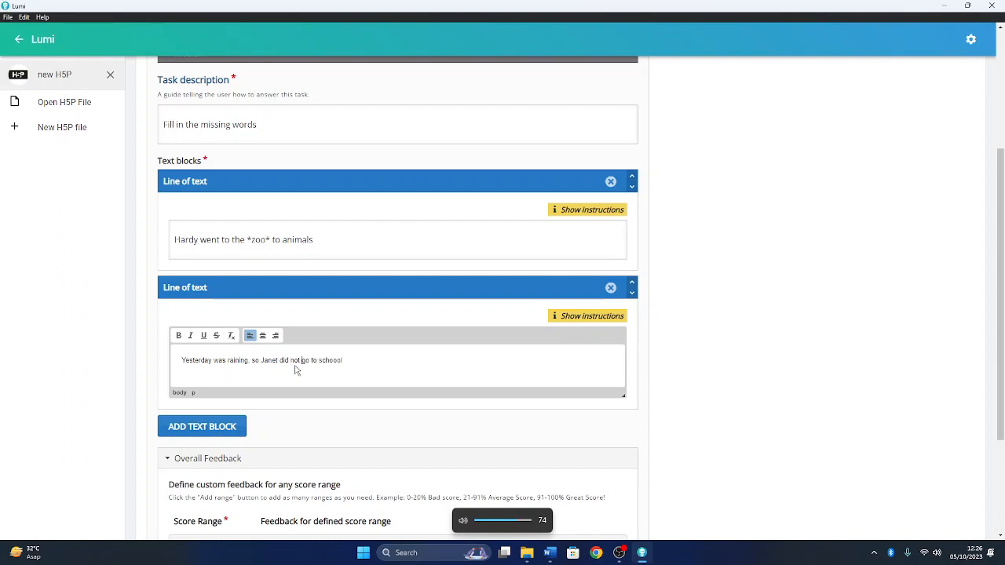
type("*")
type("*")
- Add a third text block reading "I will *wait* for you at home", with "wait" marked as the blank
left_click(235, 431)
scroll(251, 440, "down", 1)
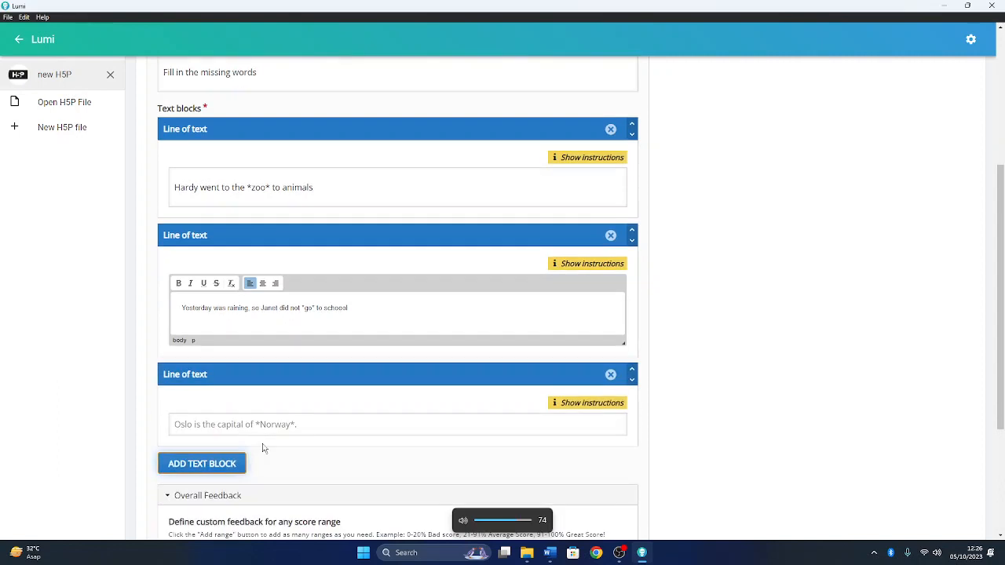
left_click(271, 422)
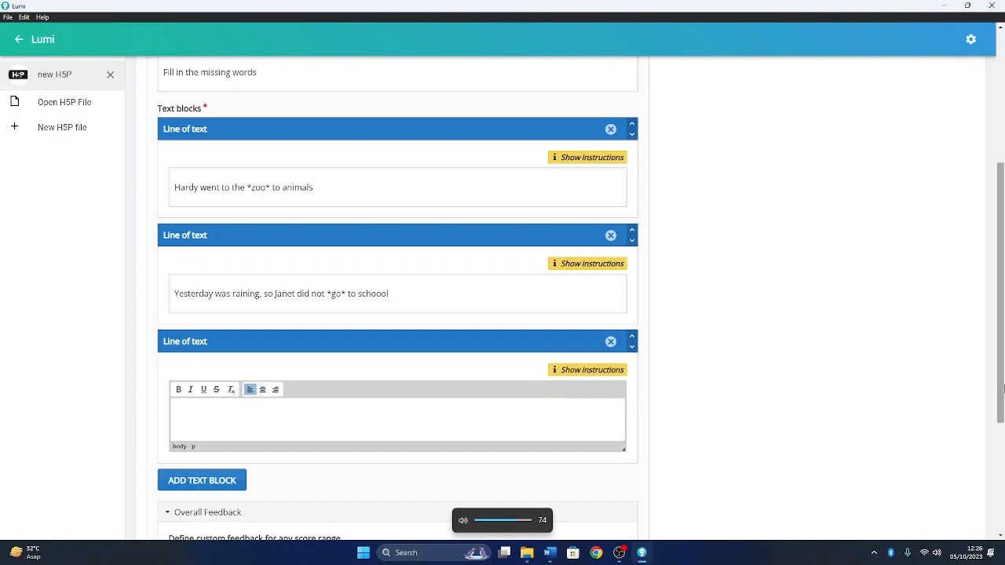
type("will wait")
type(" for your")
key("ctrl+shift+Left")
key("Right")
key("ctrl+shift+Left")
type("yo")
type("u at home")
type("*wait")
type("*")
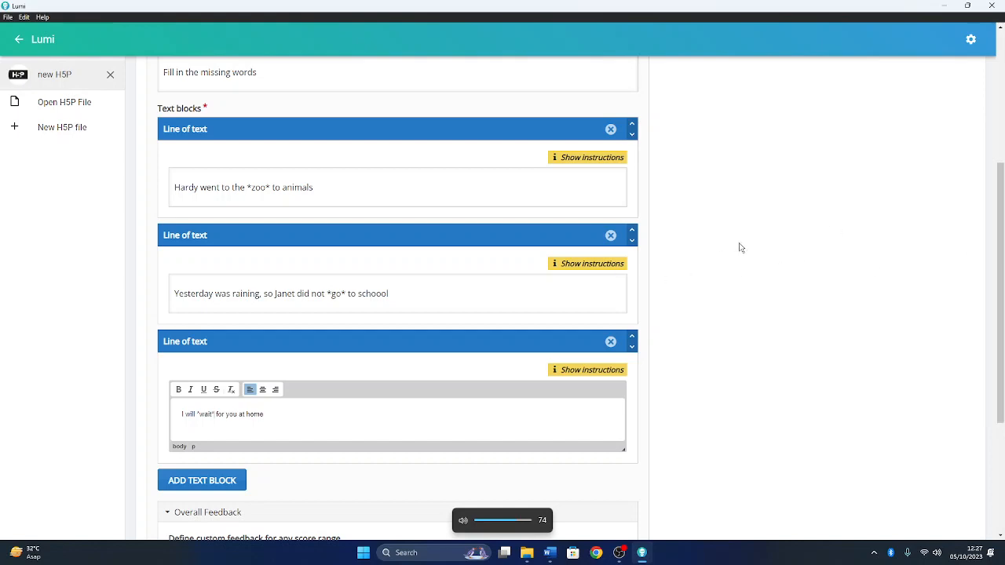
- Look over the remaining activity settings and display the finished exercise in its learner view
scroll(738, 251, "down", 1)
scroll(738, 252, "down", 3)
scroll(738, 252, "up", 6)
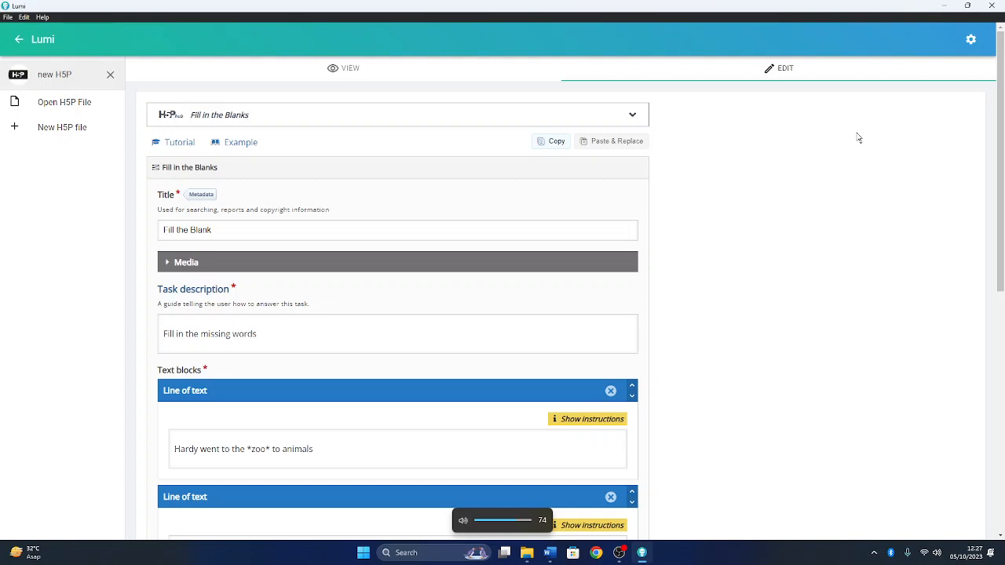
left_click(342, 76)
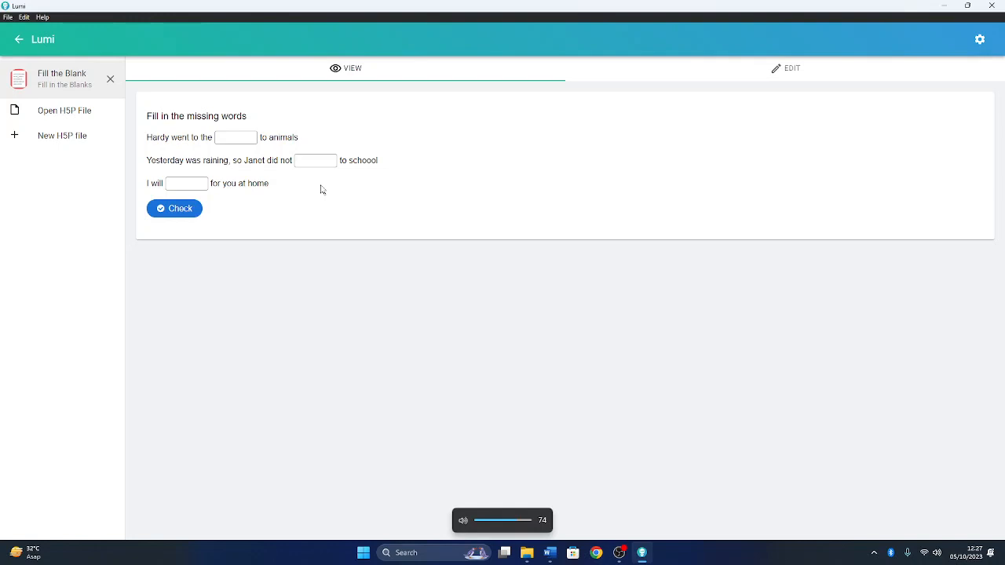
- Test the exercise by answering "zoo", "go" and "stay" in the three blanks and checking the answers
left_click(242, 140)
type("zoo")
left_click(312, 159)
type("go")
left_click(188, 185)
type("stay")
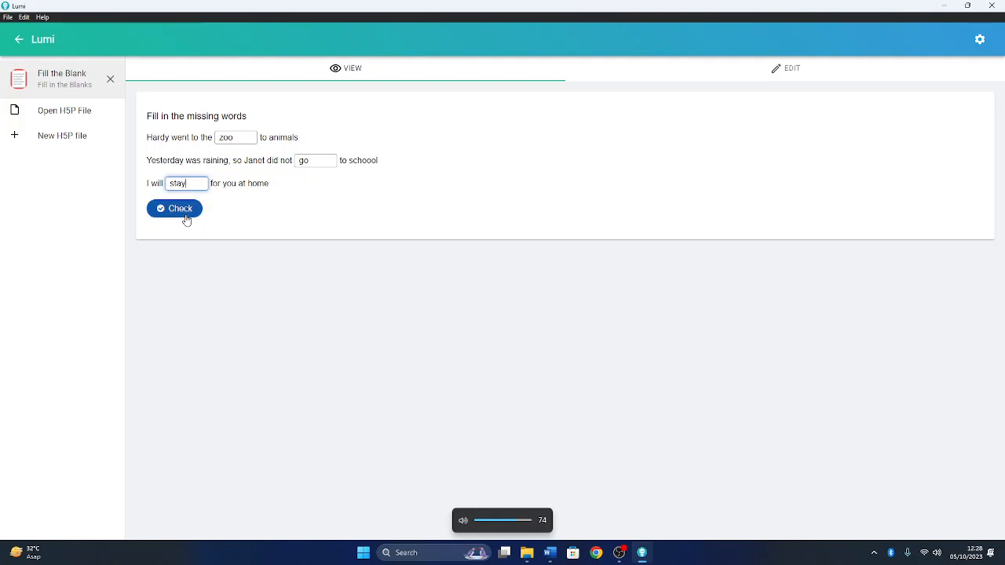
left_click(180, 209)
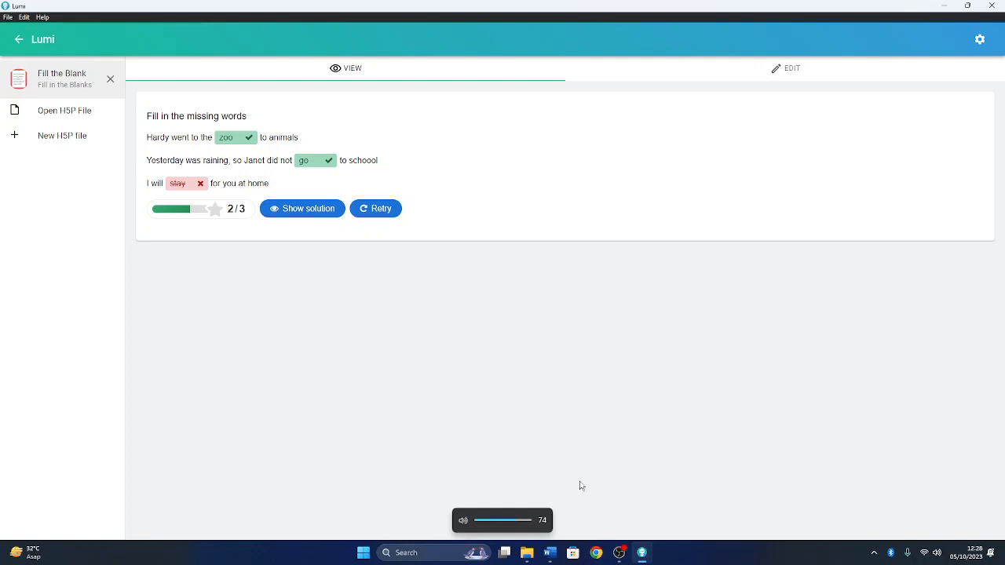
left_click(619, 553)
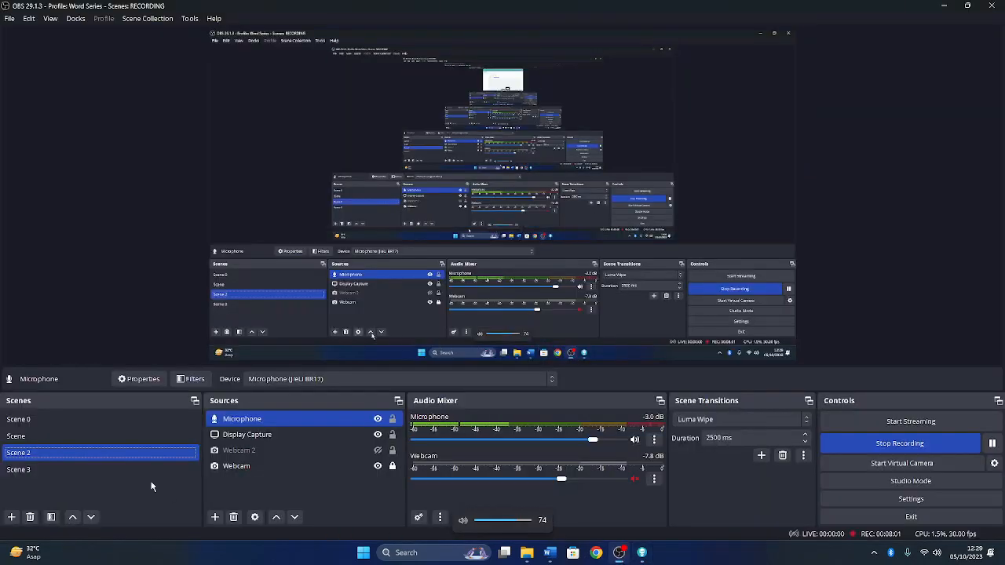
left_click(48, 438)
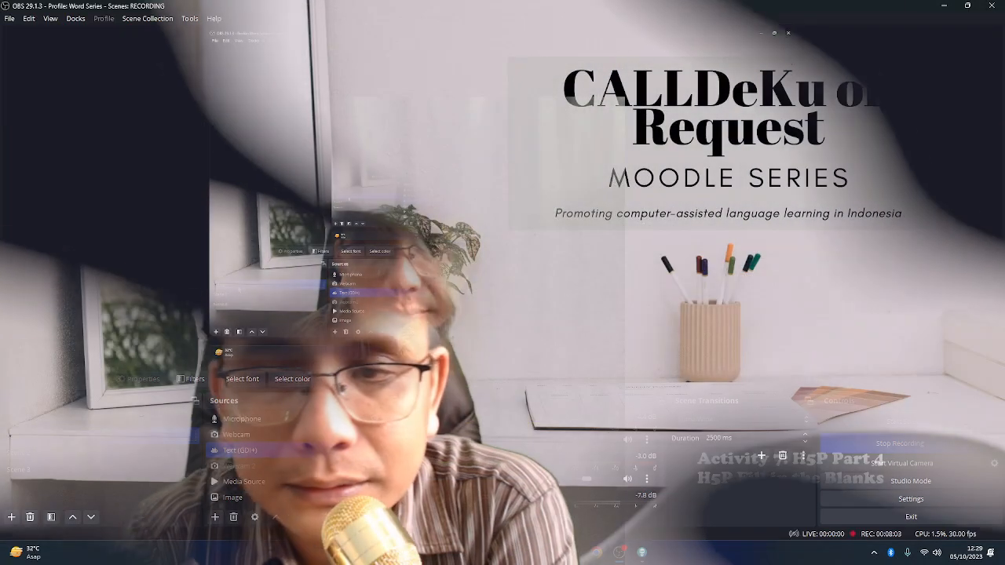